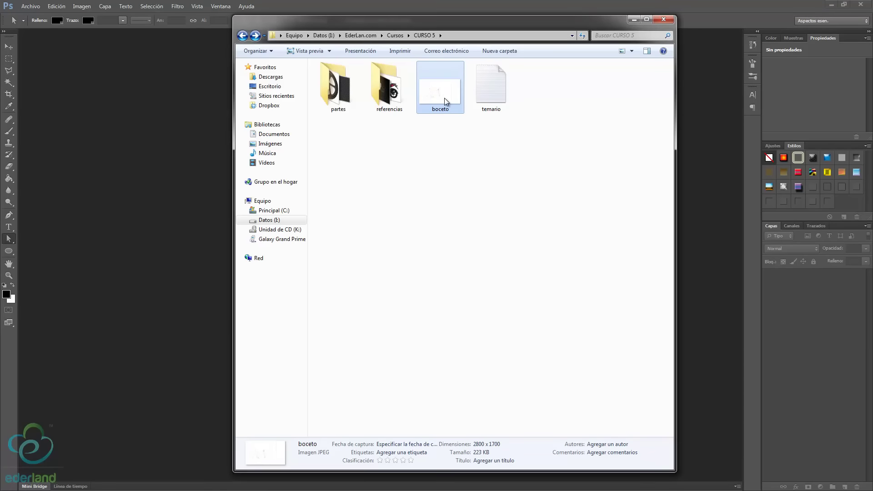
# Step: Drag the boceto JPEG from the CURSO 5 folder onto the Photoshop workspace
pyautogui.moveTo(435, 97); pyautogui.dragTo(146, 196)
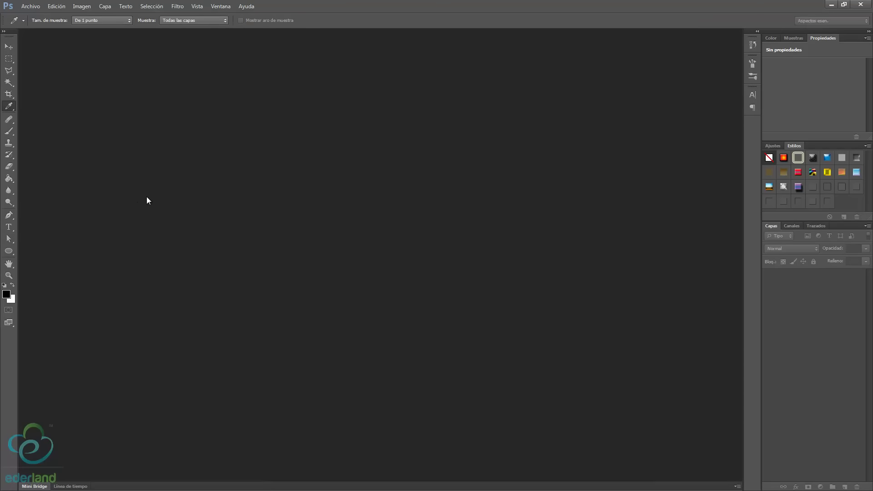
# Step: Zoom in and out on the sketch, then check its 2800 × 1700 px, 200 ppi size without changing it
pyautogui.press('a')
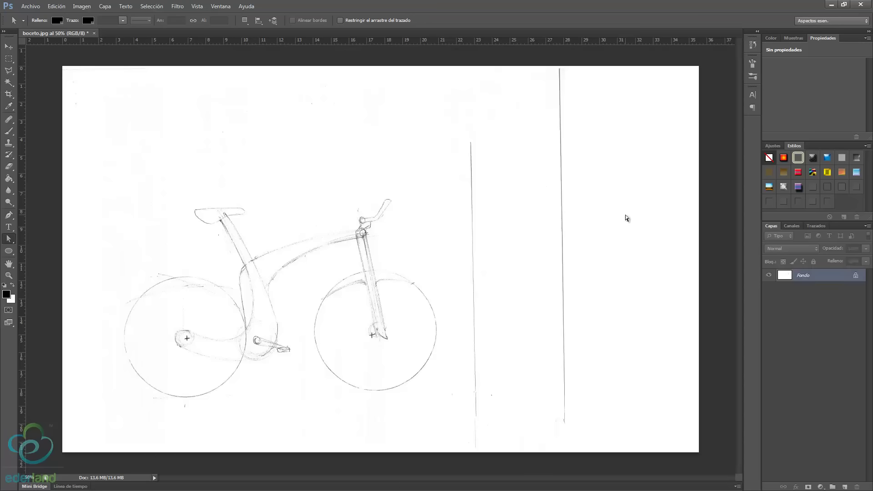
pyautogui.hotkey('ctrl', '+')
pyautogui.hotkey('ctrl', '+')
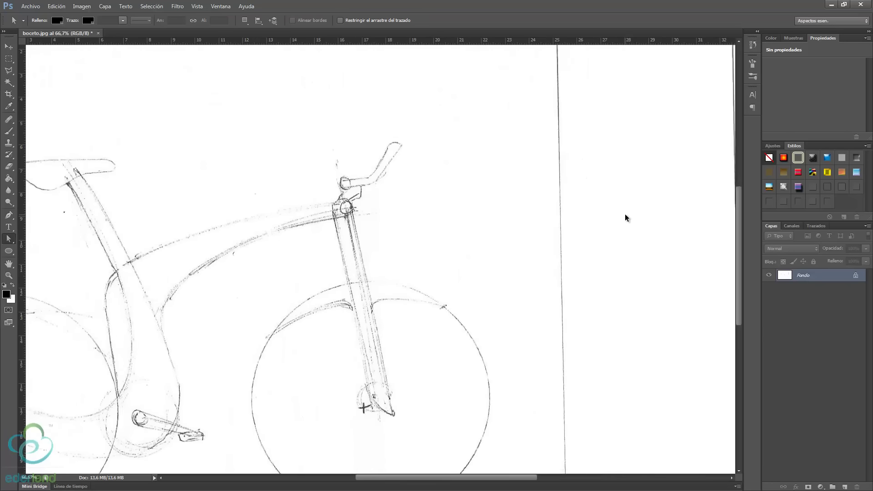
pyautogui.hotkey('ctrl', '-')
pyautogui.hotkey('ctrl', '-')
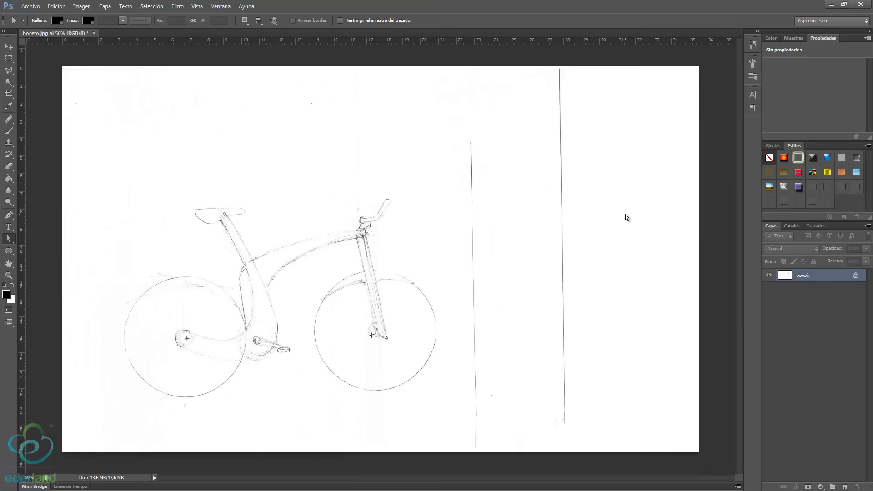
pyautogui.click(81, 6)
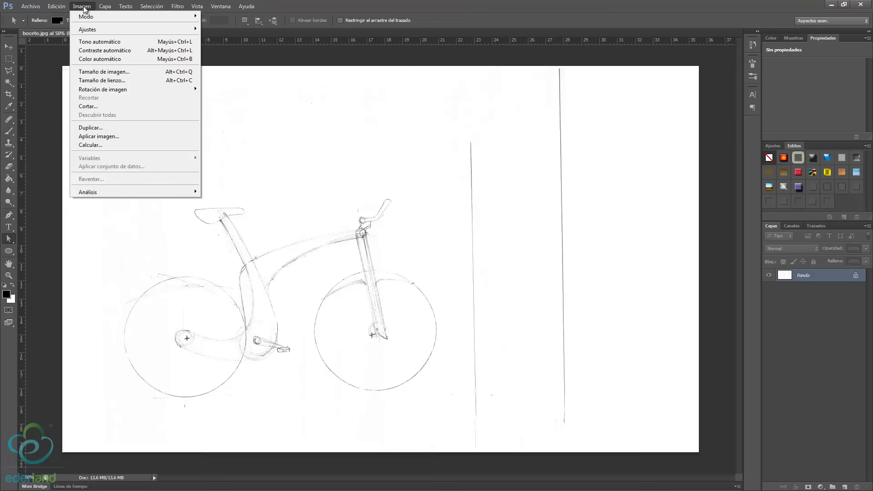
pyautogui.click(113, 71)
pyautogui.moveTo(314, 108); pyautogui.dragTo(372, 118)
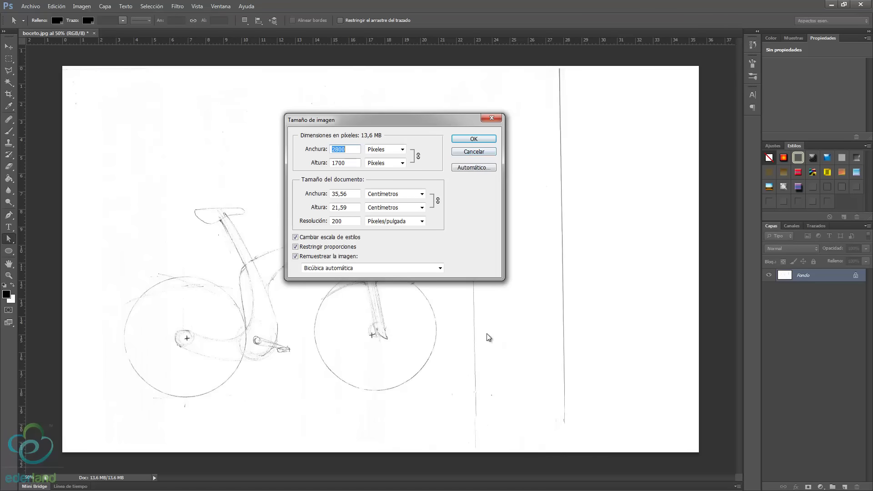
pyautogui.click(473, 153)
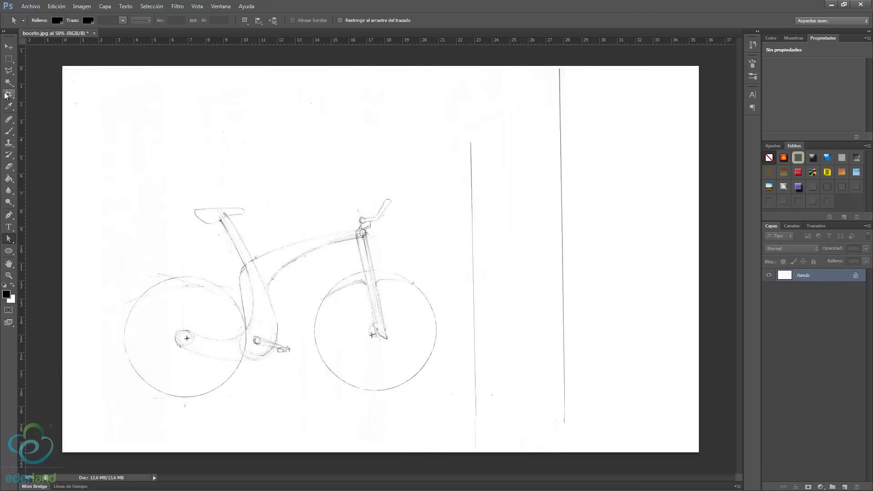
# Step: Crop the sketch to a 1920 × 1280 px frame around the bicycle, shifting the image down slightly
pyautogui.click(9, 94)
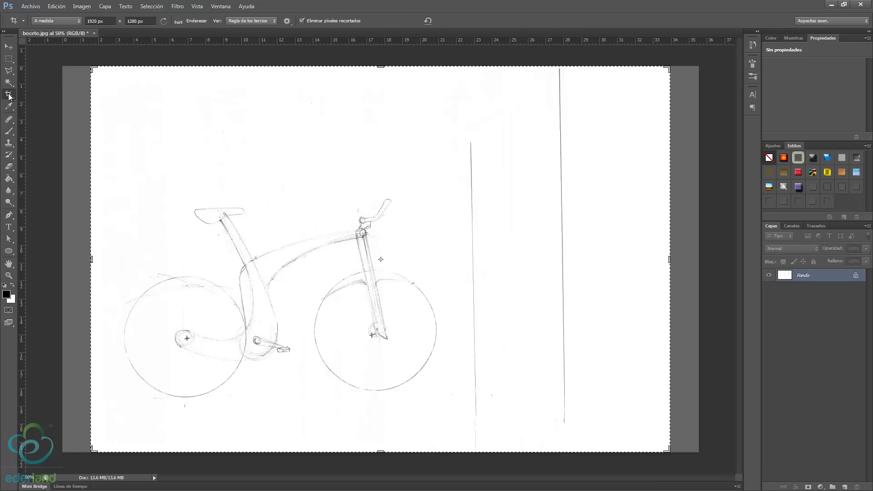
pyautogui.click(97, 21)
pyautogui.moveTo(667, 69); pyautogui.dragTo(552, 92)
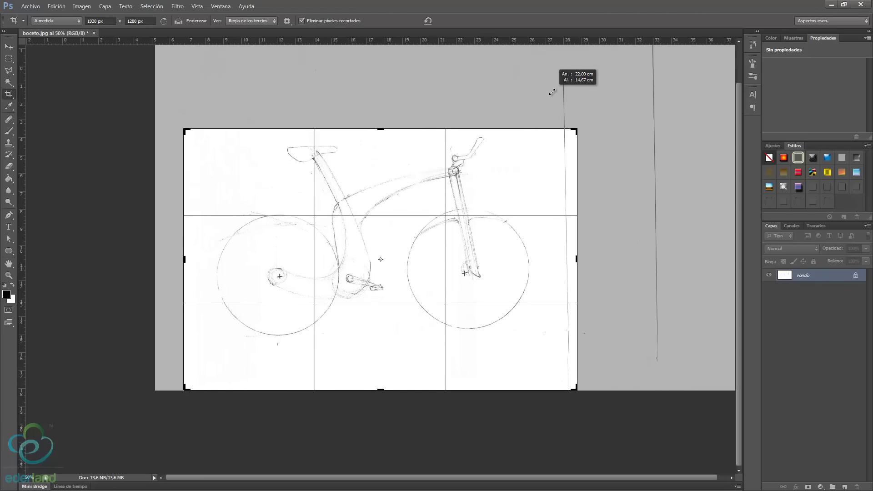
pyautogui.moveTo(405, 183)
pyautogui.mouseDown()
pyautogui.moveTo(405, 214)
pyautogui.moveTo(406, 204)
pyautogui.mouseUp()
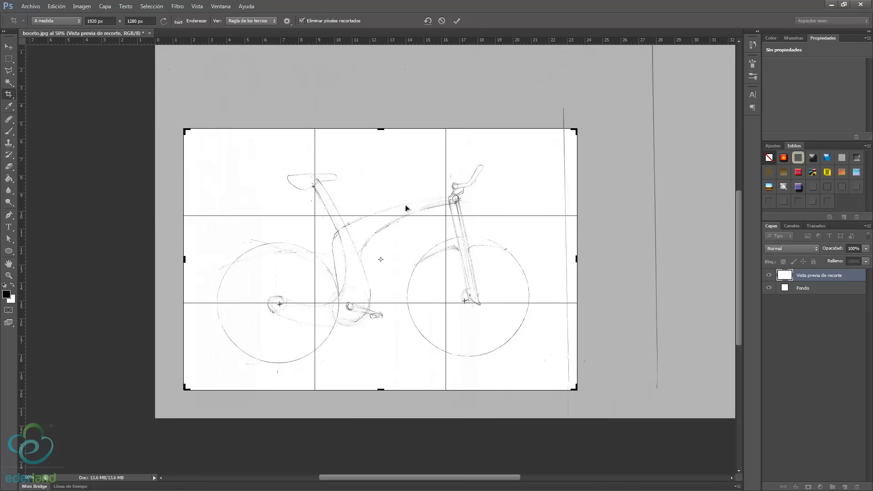
pyautogui.press('Return')
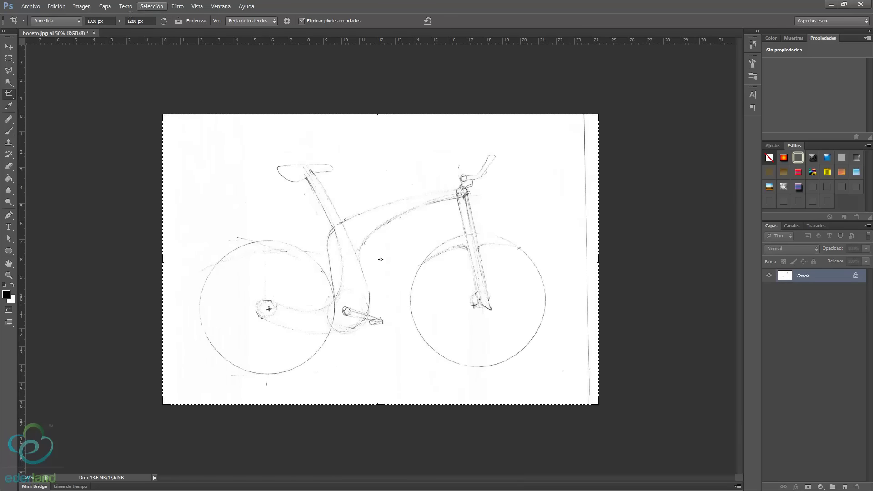
# Step: Convert the locked Fondo background into a regular layer named 'boceto'
pyautogui.click(6, 50)
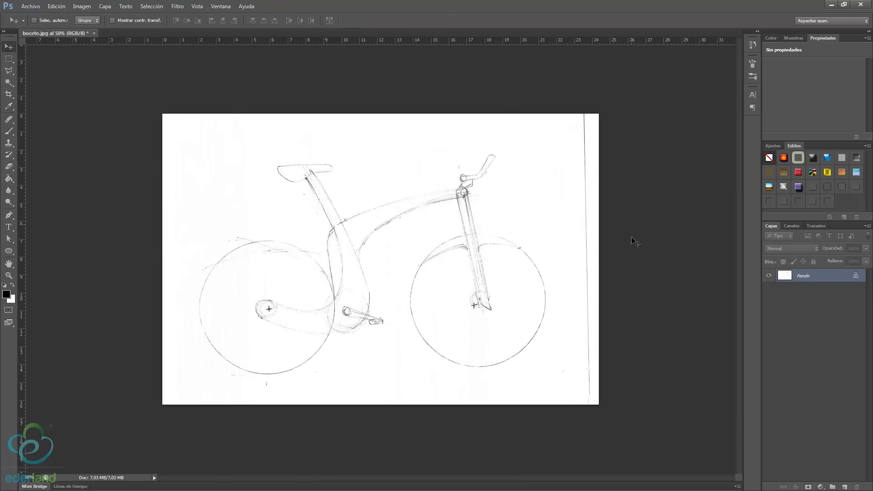
pyautogui.doubleClick(799, 279)
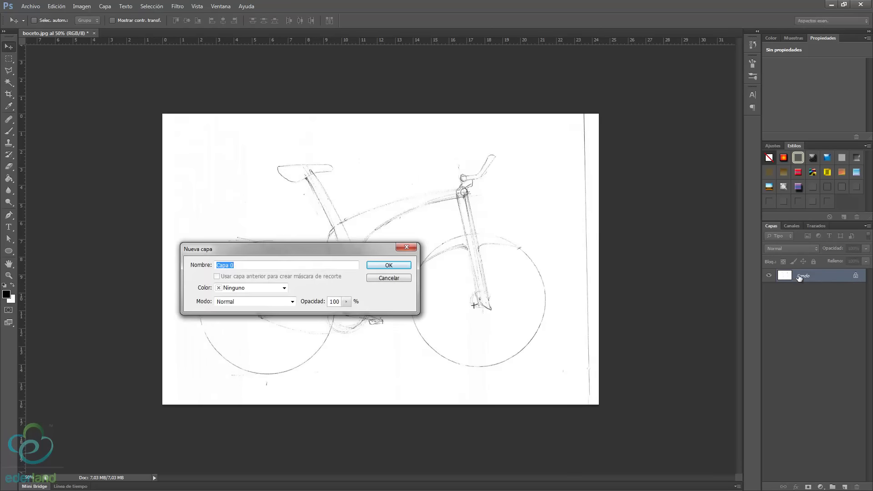
pyautogui.write('boceto')
pyautogui.press('Return')
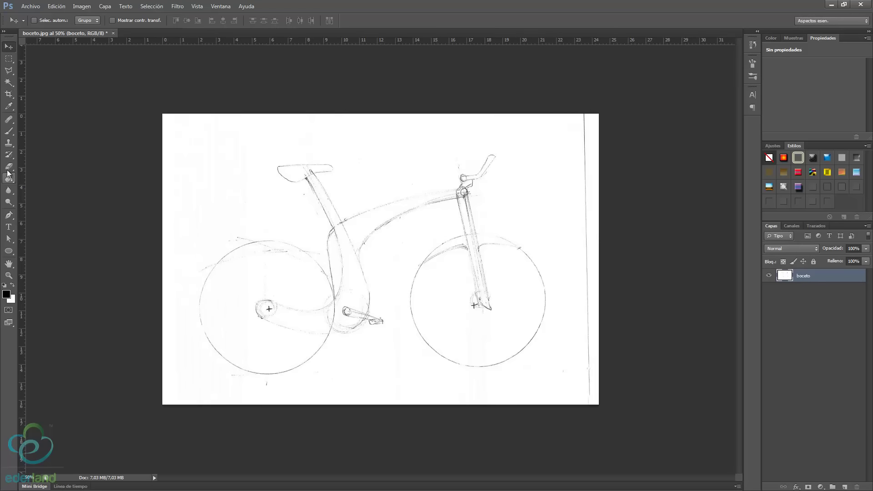
# Step: Paint the stray right-edge vertical line out in white with a 90 px brush
pyautogui.click(6, 135)
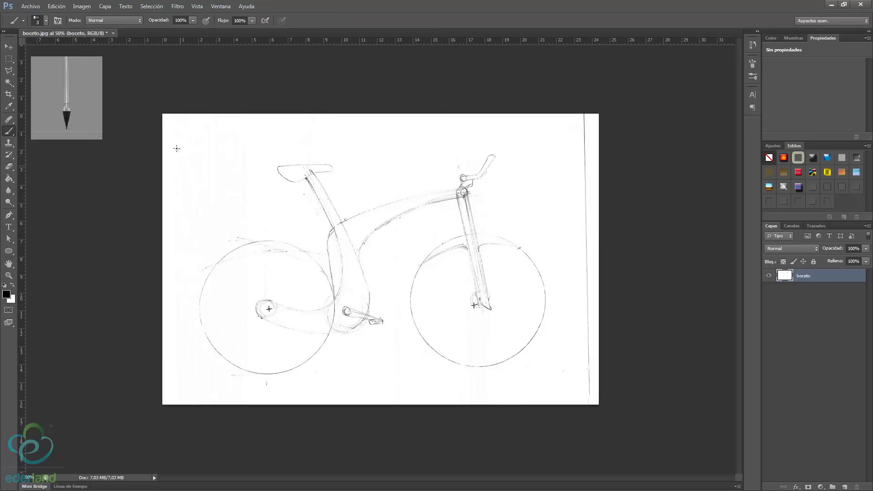
pyautogui.click(12, 285)
pyautogui.click(46, 21)
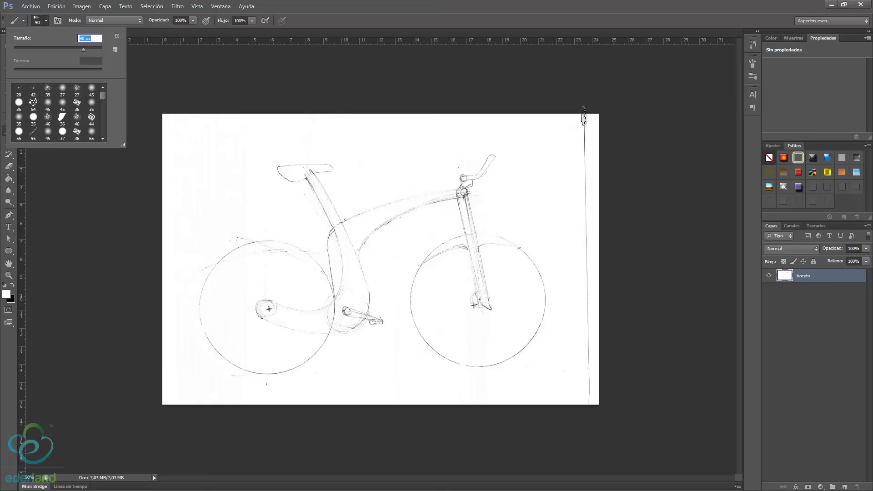
pyautogui.moveTo(587, 114); pyautogui.dragTo(586, 109)
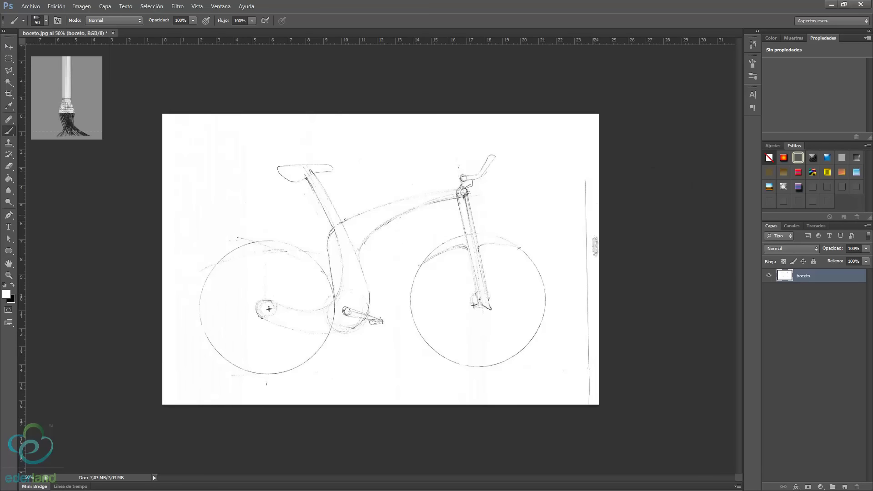
pyautogui.moveTo(587, 171); pyautogui.dragTo(588, 279)
pyautogui.moveTo(589, 388); pyautogui.dragTo(585, 365)
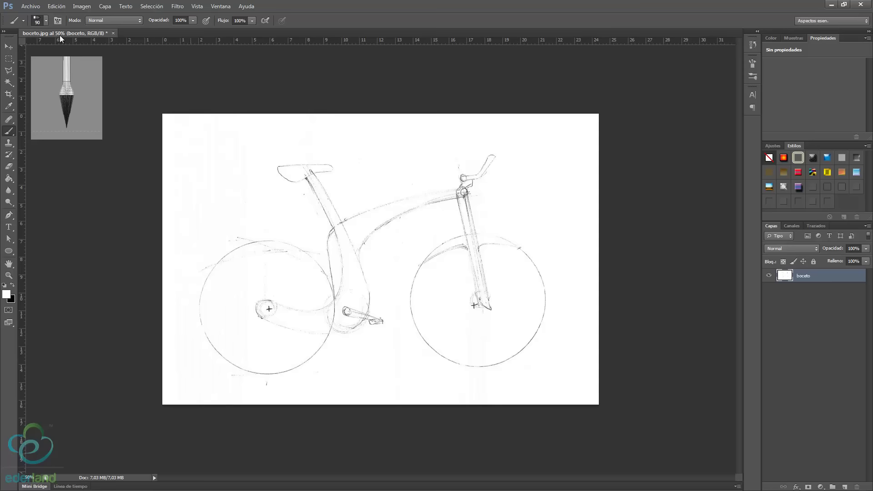
pyautogui.click(8, 46)
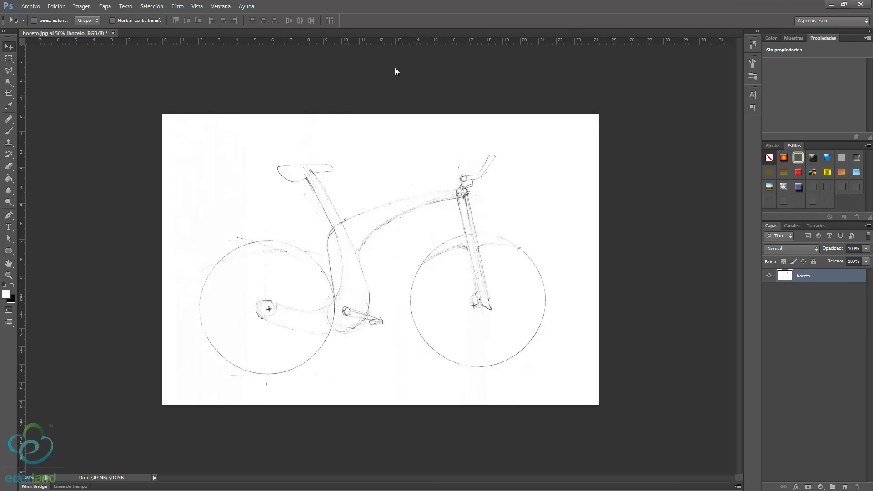
# Step: Place a horizontal guide at the wheel bottoms, rotate the sketch about 2° clockwise, and nudge it level
pyautogui.moveTo(393, 50); pyautogui.dragTo(397, 32)
pyautogui.moveTo(394, 42); pyautogui.dragTo(362, 374)
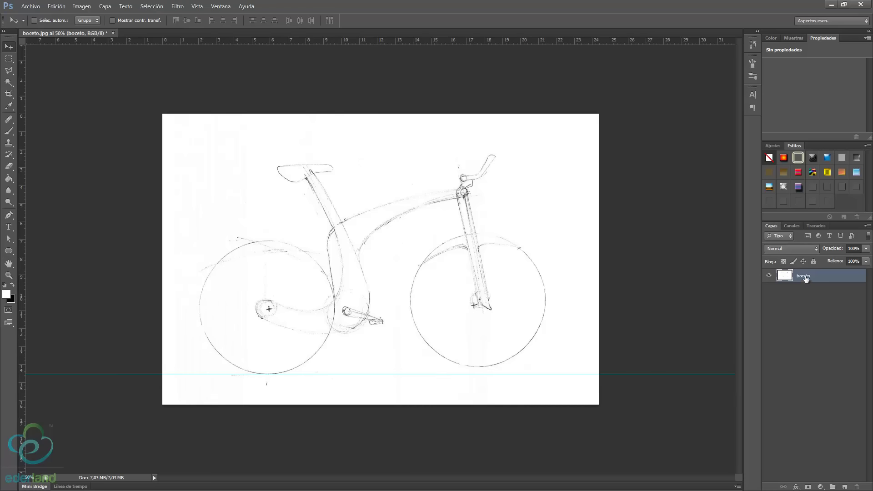
pyautogui.hotkey('ctrl', 't')
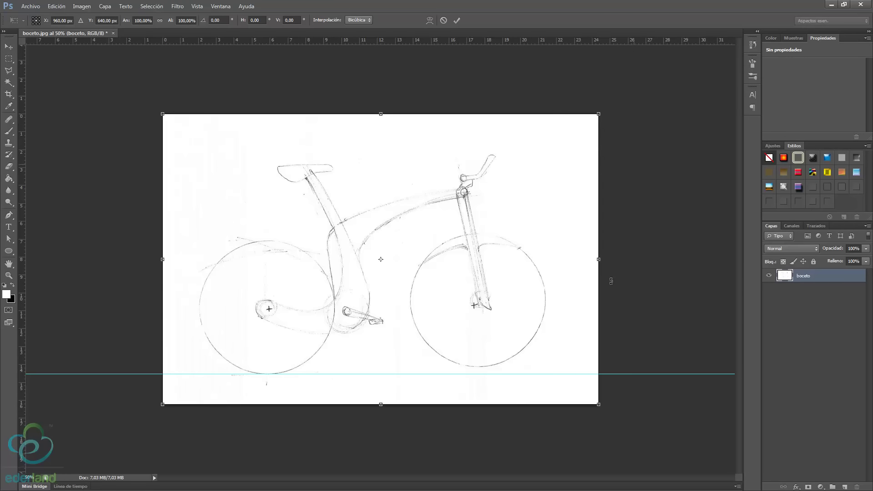
pyautogui.moveTo(620, 109); pyautogui.dragTo(630, 112)
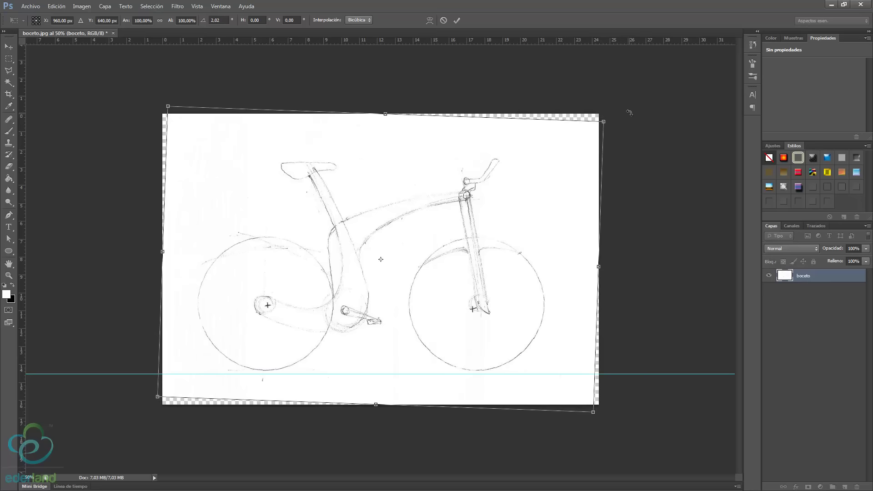
pyautogui.press('Right')
pyautogui.press('Right')
pyautogui.press('Right')
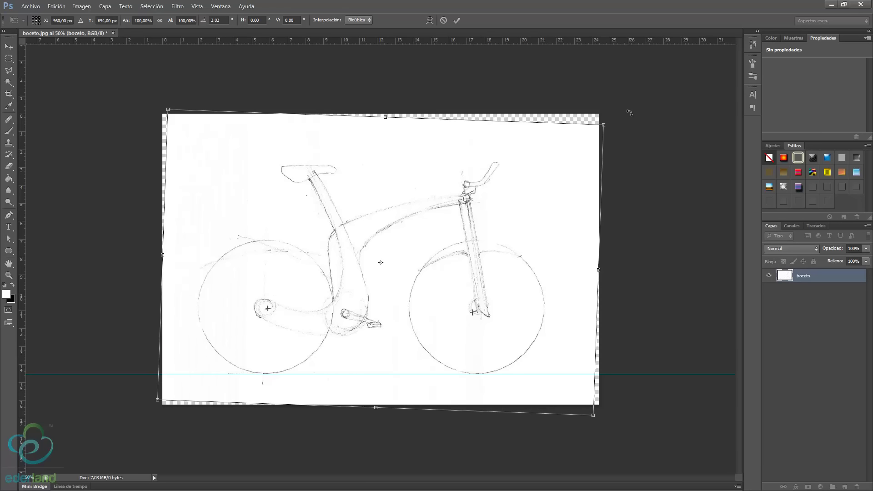
pyautogui.press('Down')
pyautogui.press('Down')
pyautogui.press('Down')
pyautogui.press('Right')
pyautogui.press('Right')
pyautogui.press('Right')
pyautogui.press('Right')
pyautogui.press('Right')
pyautogui.press('Right')
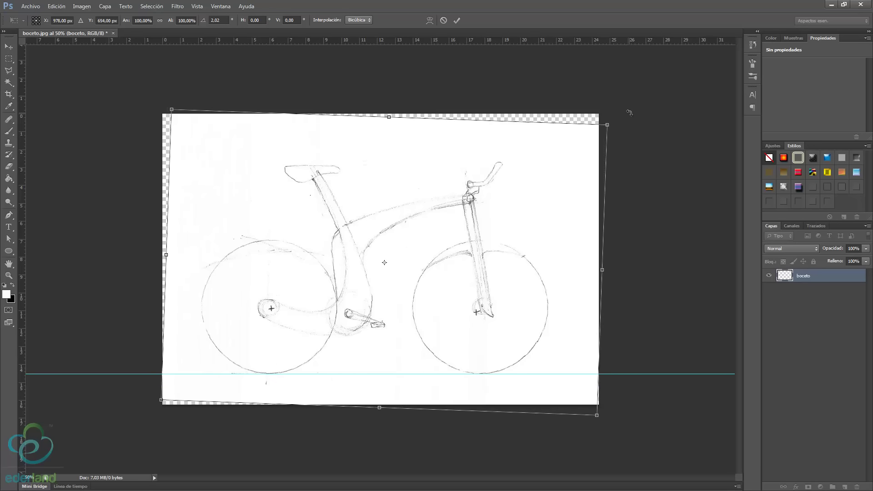
pyautogui.press('Right')
pyautogui.press('Right')
pyautogui.press('Right')
pyautogui.press('Right')
pyautogui.press('Right')
pyautogui.press('Right')
pyautogui.press('Left')
pyautogui.press('Left')
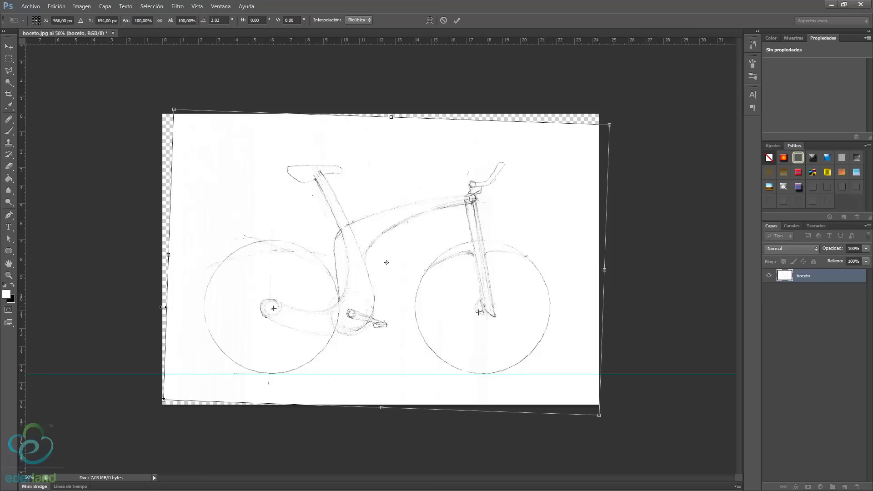
pyautogui.hotkey('shift', 'Right')
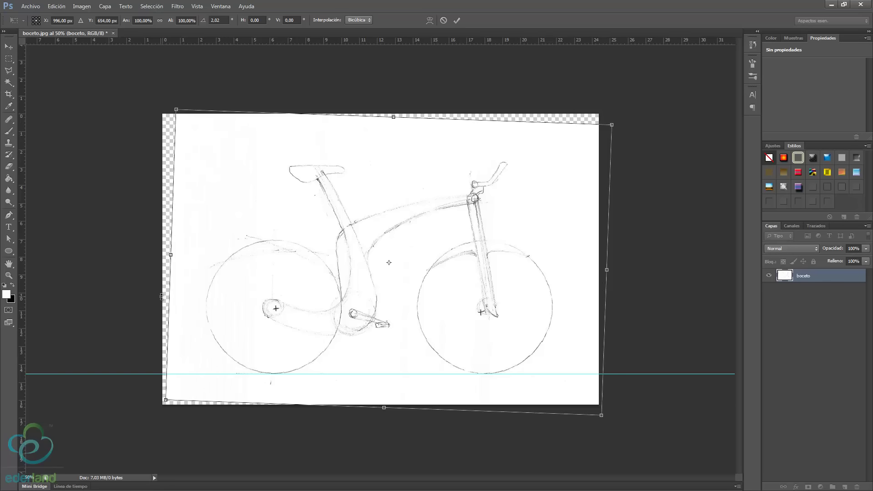
pyautogui.press('Return')
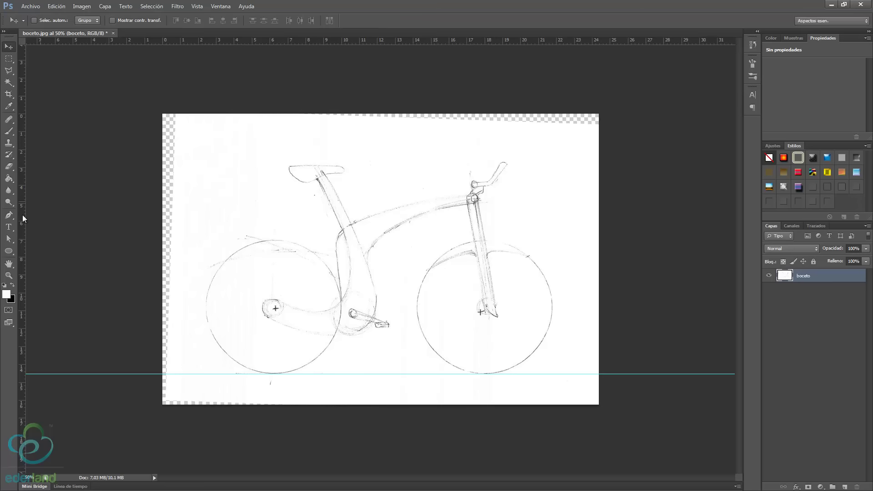
# Step: Paint the transparent left-edge strip white with a hard round brush of about 106 px
pyautogui.click(9, 131)
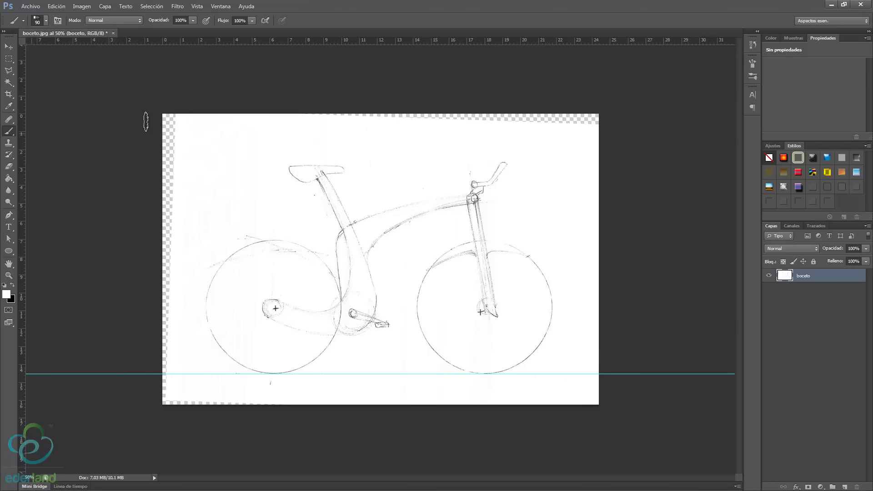
pyautogui.click(46, 20)
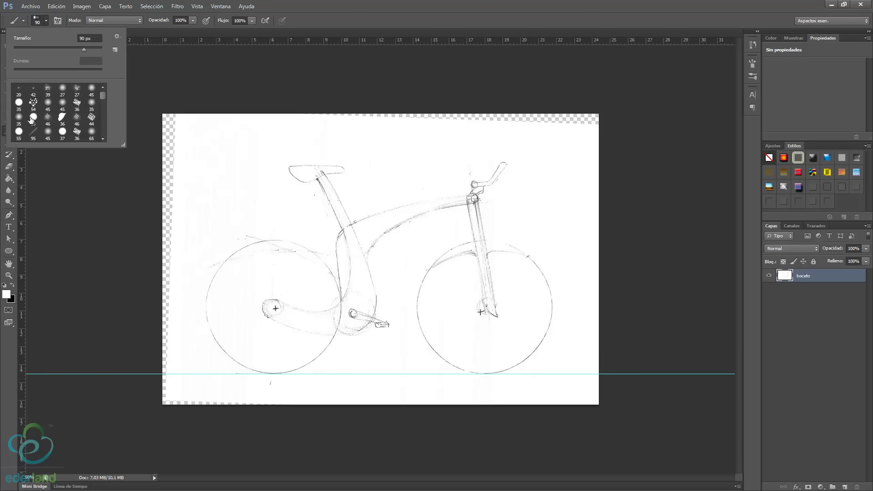
pyautogui.click(33, 116)
pyautogui.moveTo(59, 50); pyautogui.dragTo(48, 49)
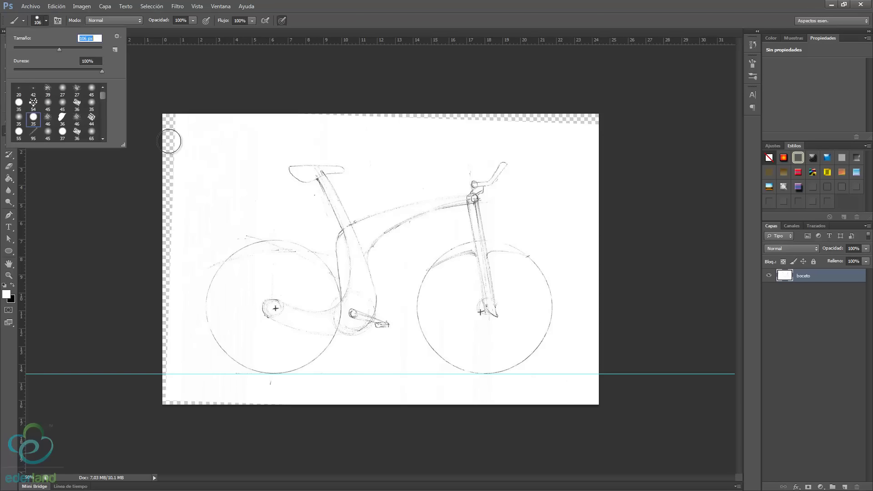
pyautogui.moveTo(163, 201); pyautogui.dragTo(174, 100)
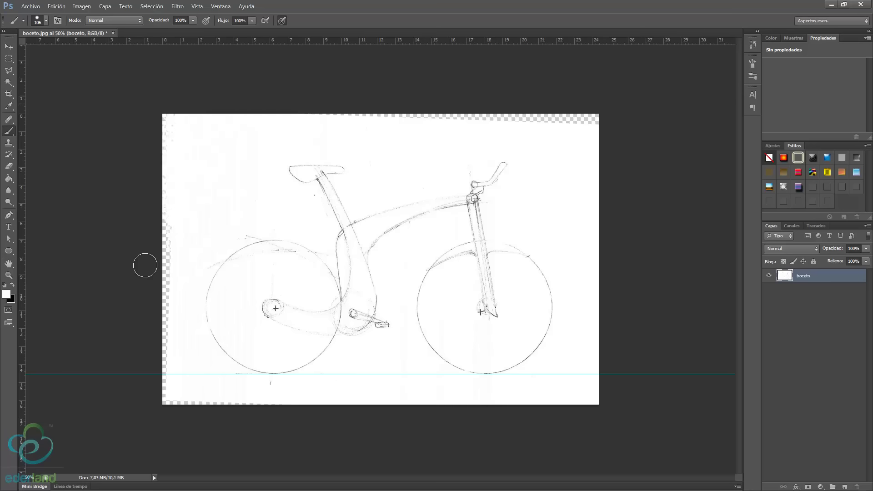
# Step: Add a white Color uniforme fill layer beneath the boceto layer, then reselect boceto
pyautogui.click(821, 487)
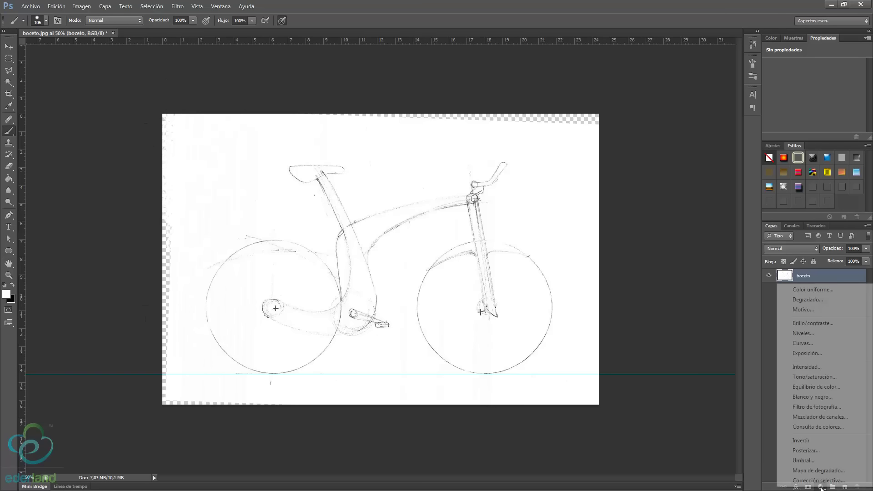
pyautogui.click(822, 290)
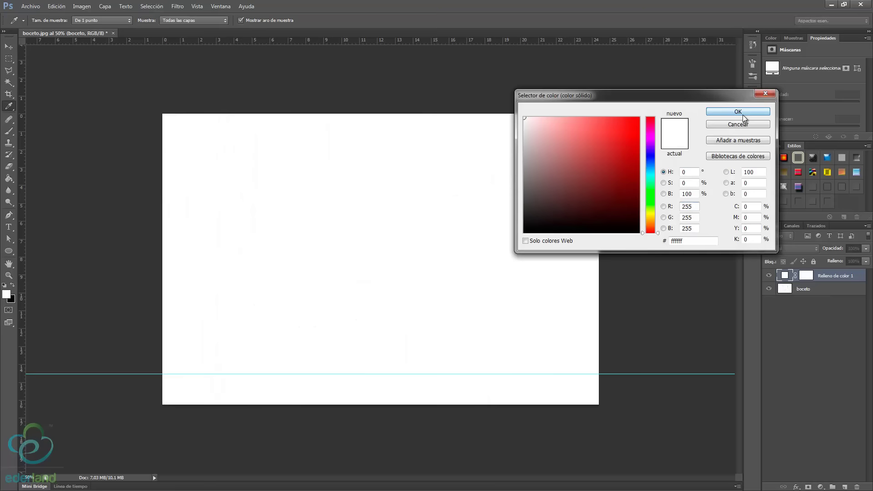
pyautogui.click(741, 113)
pyautogui.moveTo(851, 277); pyautogui.dragTo(852, 313)
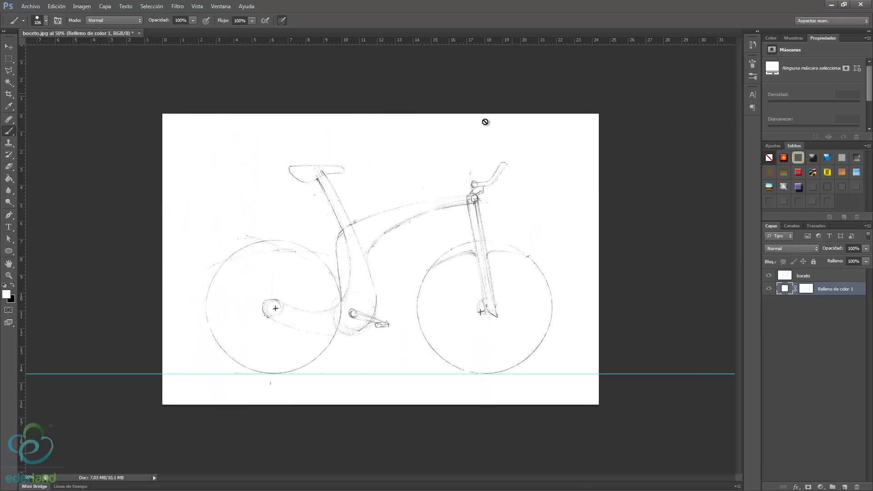
pyautogui.click(826, 276)
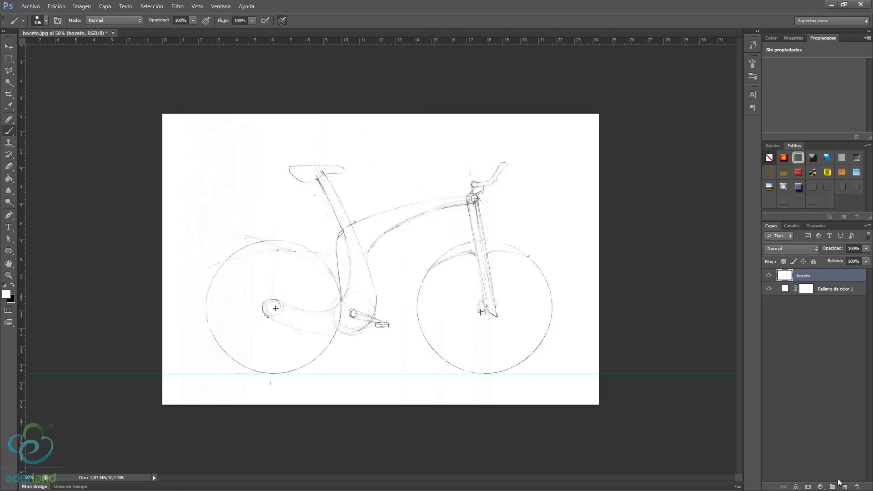
# Step: Add a Niveles layer whose black, midtone and white sliders darken lines and whiten paper, then compare it on and off
pyautogui.click(821, 487)
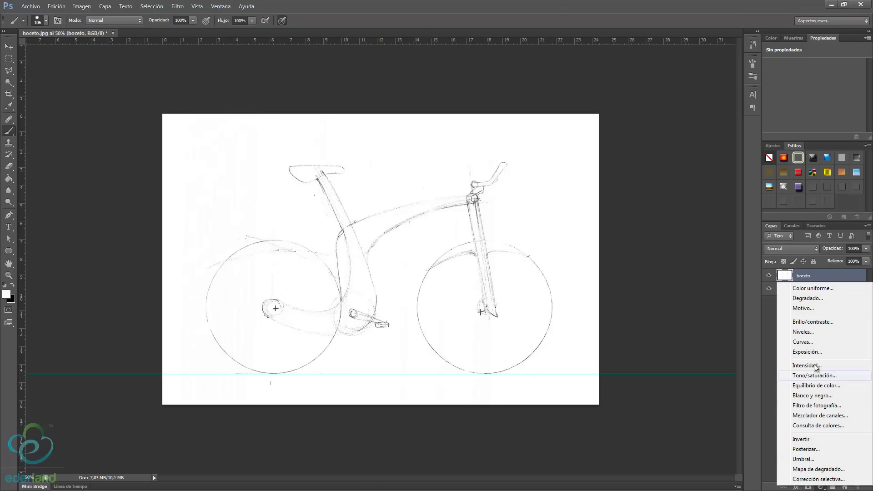
pyautogui.click(809, 333)
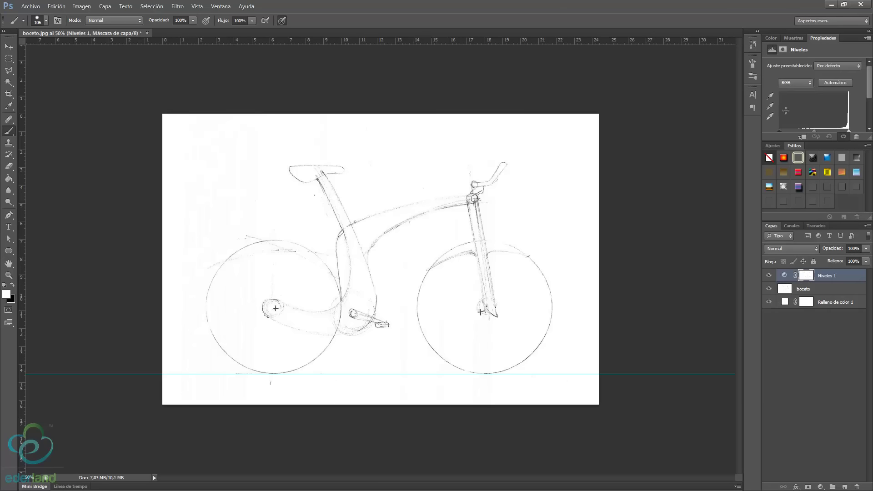
pyautogui.moveTo(778, 130); pyautogui.dragTo(840, 131)
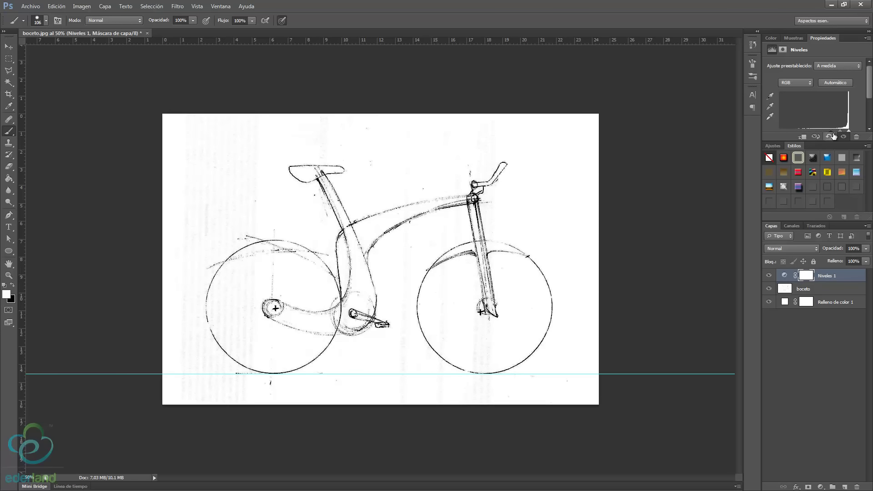
pyautogui.moveTo(832, 128); pyautogui.dragTo(809, 129)
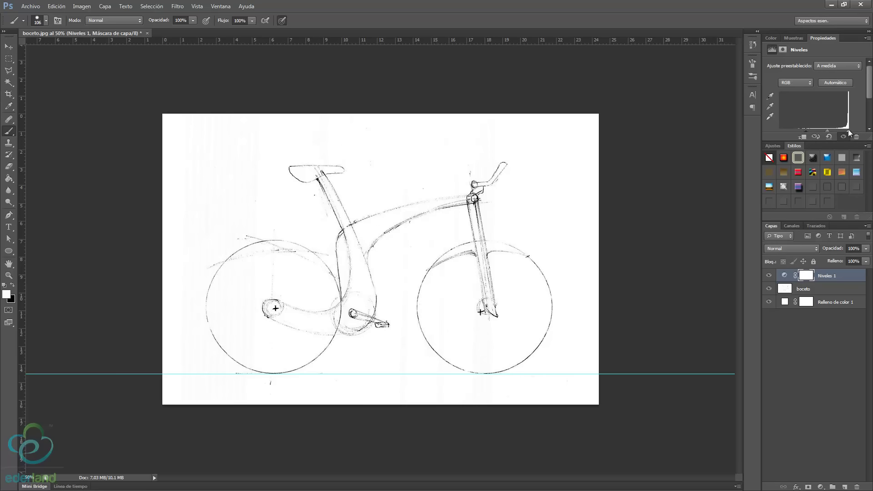
pyautogui.moveTo(848, 132)
pyautogui.mouseDown()
pyautogui.moveTo(838, 133)
pyautogui.moveTo(860, 130)
pyautogui.mouseUp()
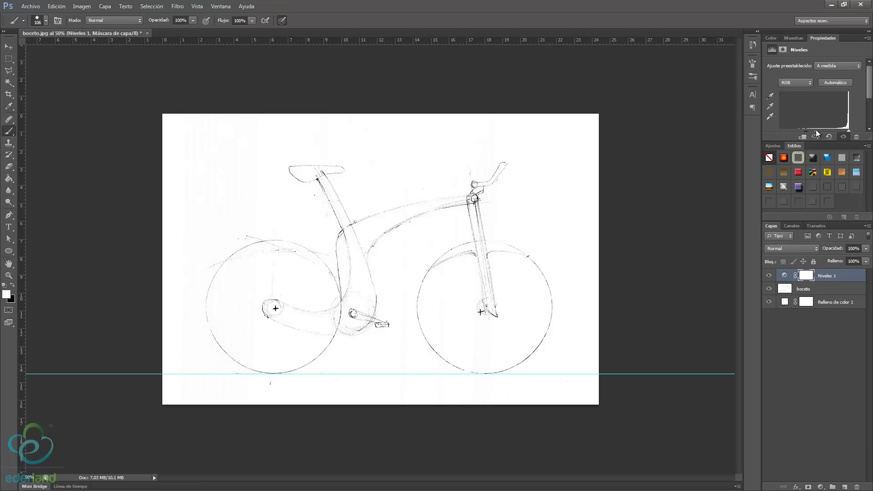
pyautogui.moveTo(818, 132)
pyautogui.mouseDown()
pyautogui.moveTo(829, 132)
pyautogui.moveTo(814, 131)
pyautogui.mouseUp()
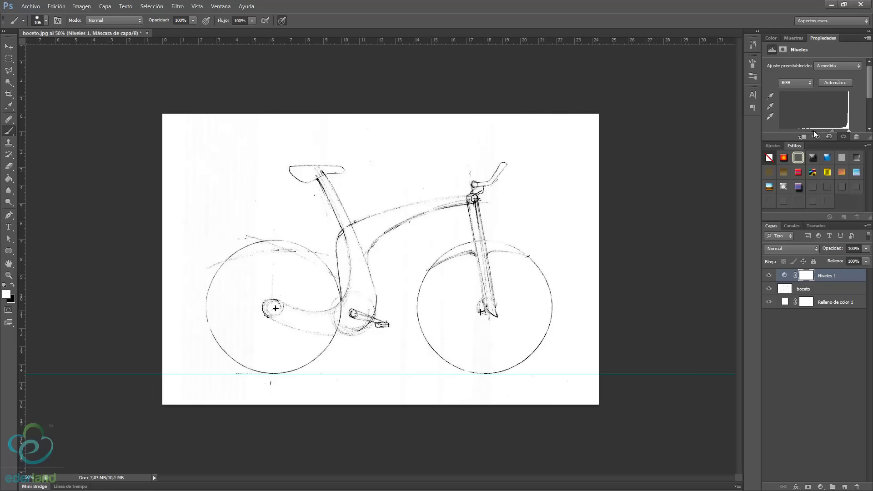
pyautogui.click(773, 276)
pyautogui.click(771, 276)
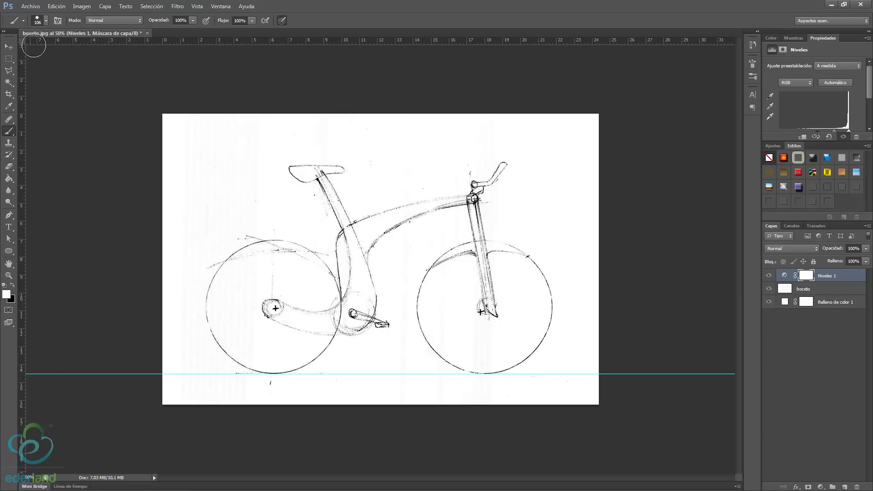
# Step: Add a Degradado fill layer, starting from the black-to-white gradient preset
pyautogui.click(13, 47)
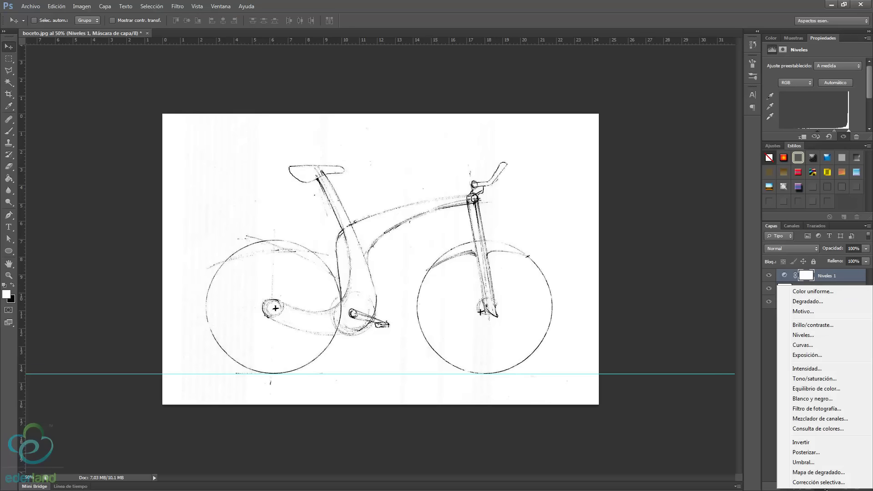
pyautogui.click(820, 487)
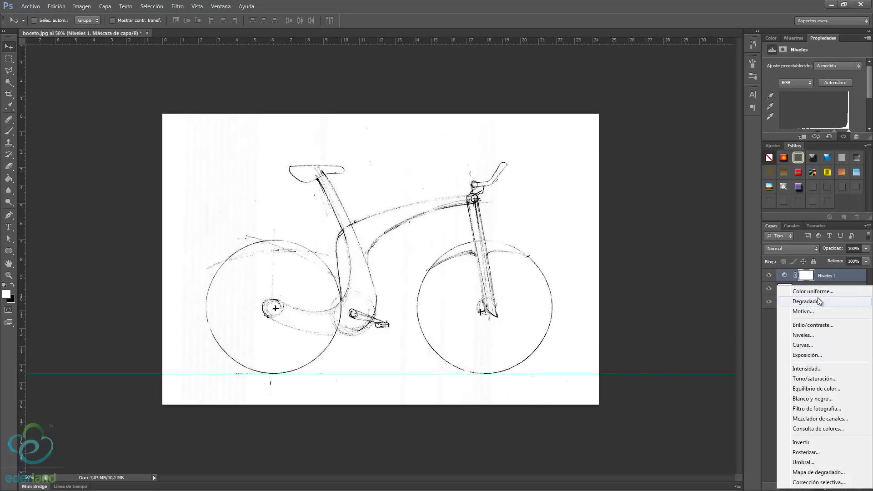
pyautogui.click(807, 301)
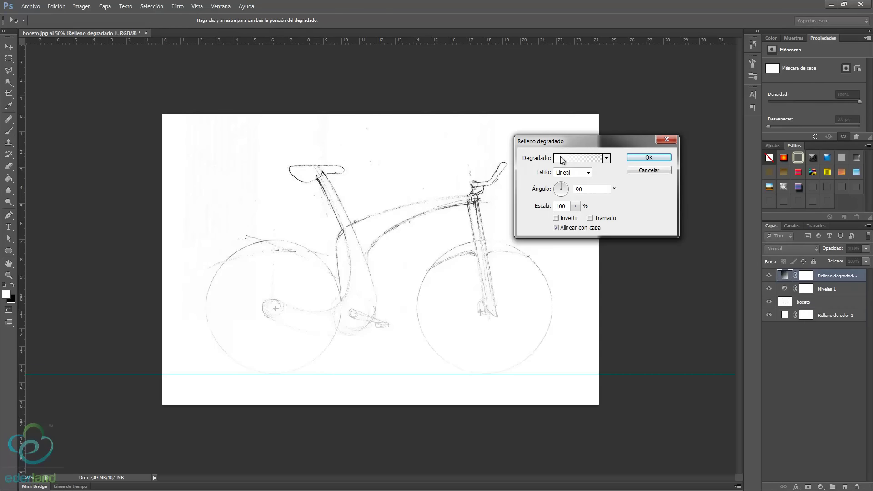
pyautogui.click(563, 158)
pyautogui.click(520, 154)
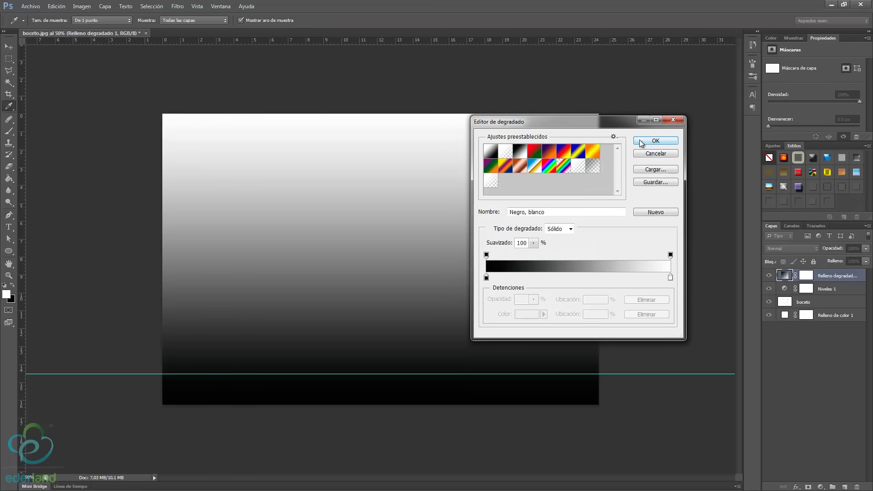
# Step: Set the gradient's dark end stop to a deep grey
pyautogui.click(487, 278)
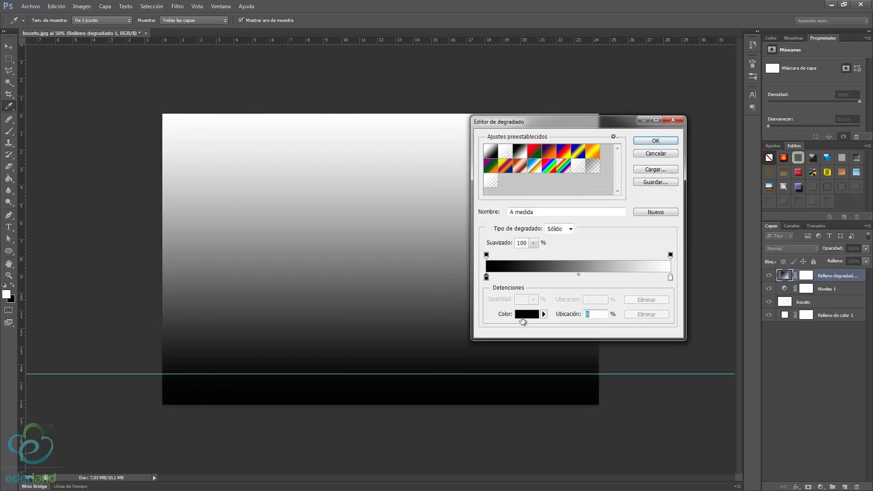
pyautogui.click(523, 315)
pyautogui.click(523, 203)
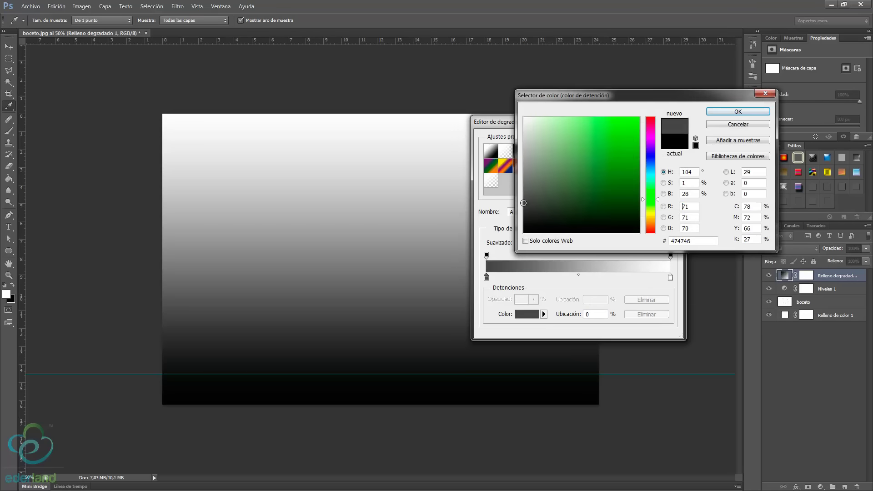
pyautogui.moveTo(525, 211); pyautogui.dragTo(524, 216)
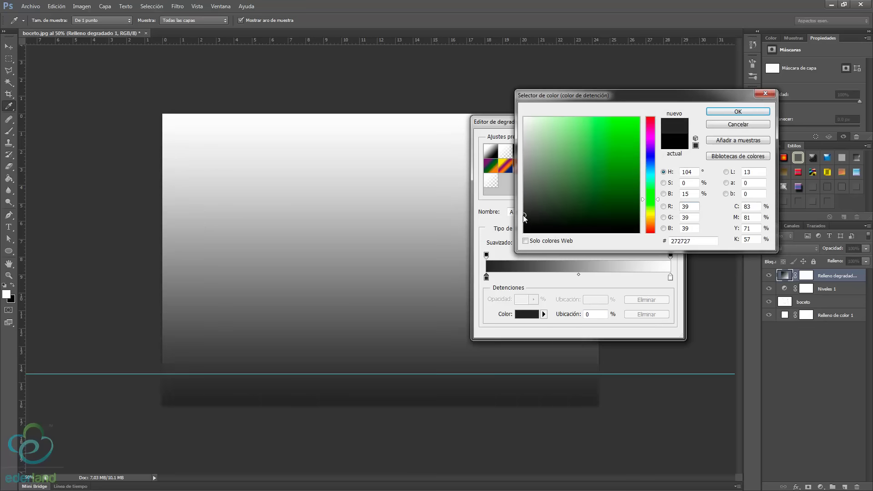
pyautogui.click(728, 112)
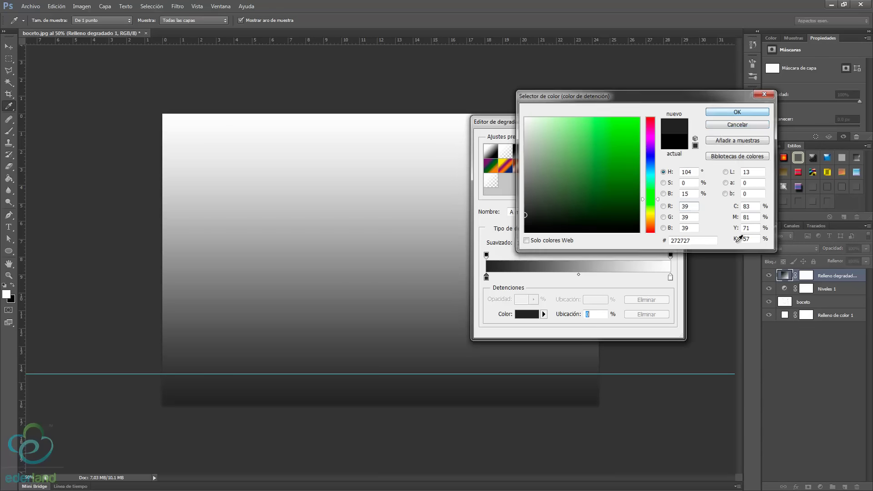
# Step: Set the gradient's light end stop to light grey and confirm the gradient fill layer
pyautogui.click(671, 277)
pyautogui.click(526, 314)
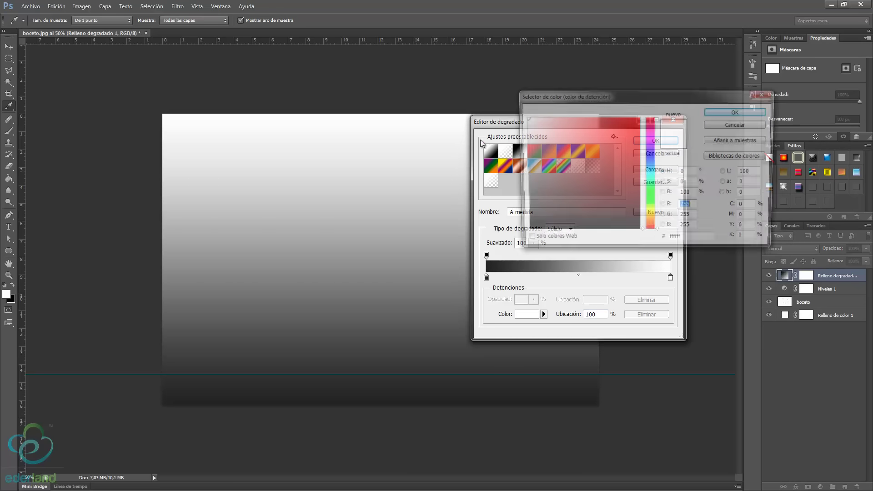
pyautogui.moveTo(523, 131); pyautogui.dragTo(523, 137)
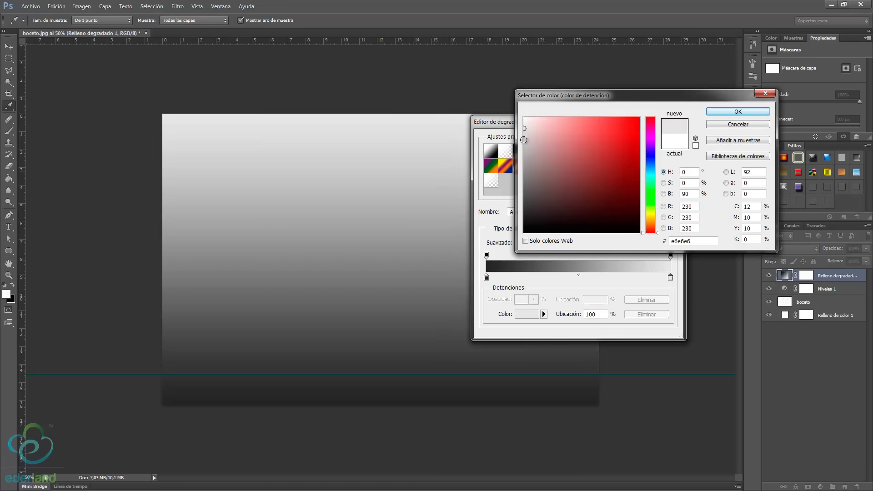
pyautogui.click(730, 111)
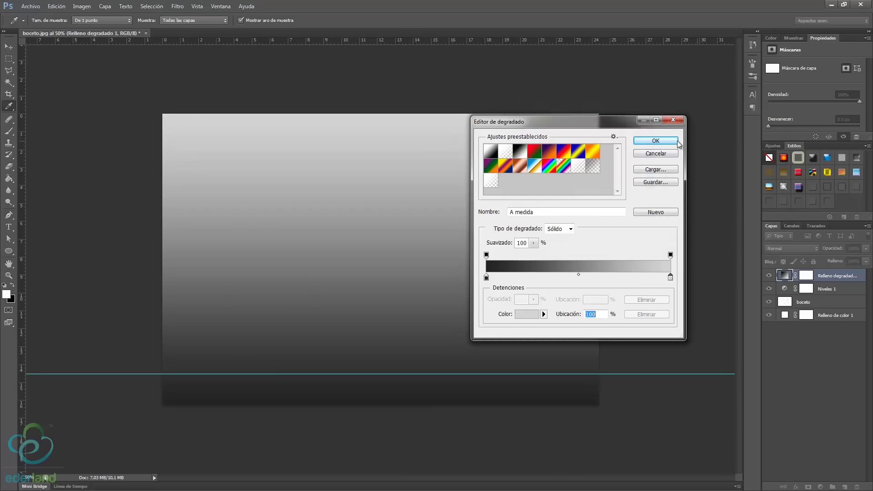
pyautogui.press('Return')
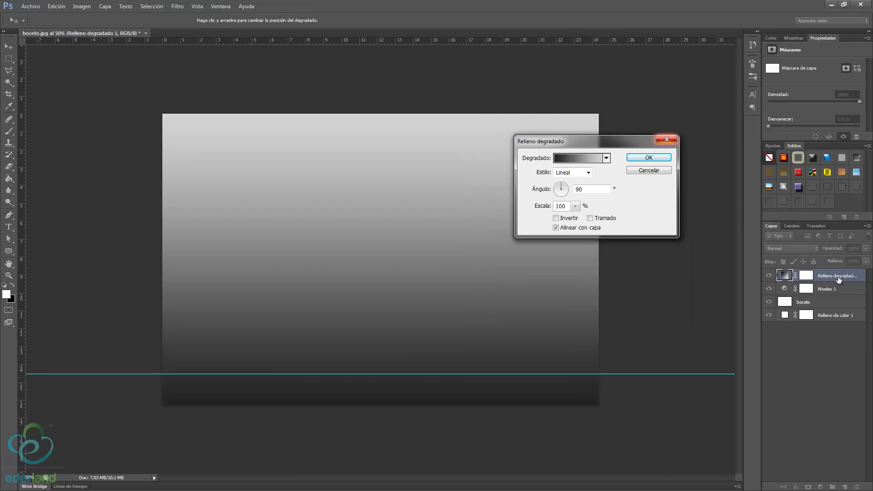
pyautogui.press('Return')
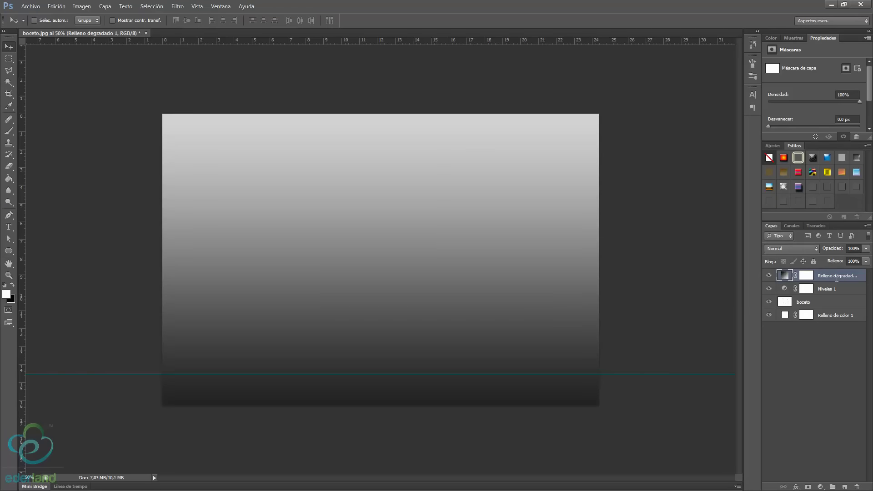
# Step: Rename the gradient layer to 'fondo'
pyautogui.doubleClick(837, 277)
pyautogui.write('fondo')
pyautogui.press('Return')
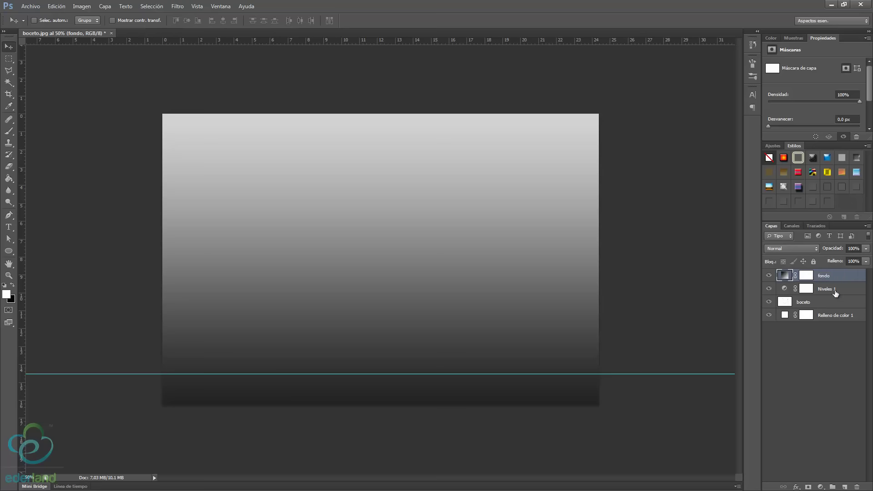
# Step: Merge the Niveles 1, sketch and white fill layers into one layer named 'boceto'
pyautogui.click(834, 302)
pyautogui.click(835, 315)
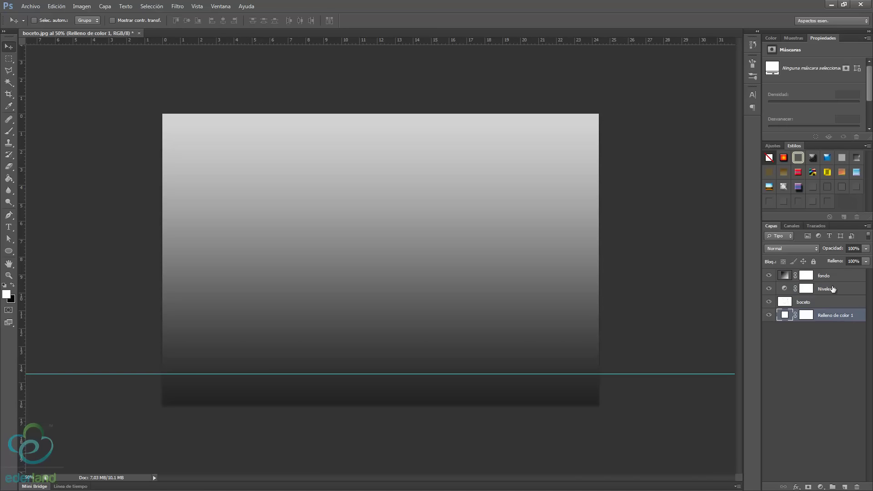
pyautogui.keyDown('shift'); pyautogui.click(826, 302); pyautogui.keyUp('shift')
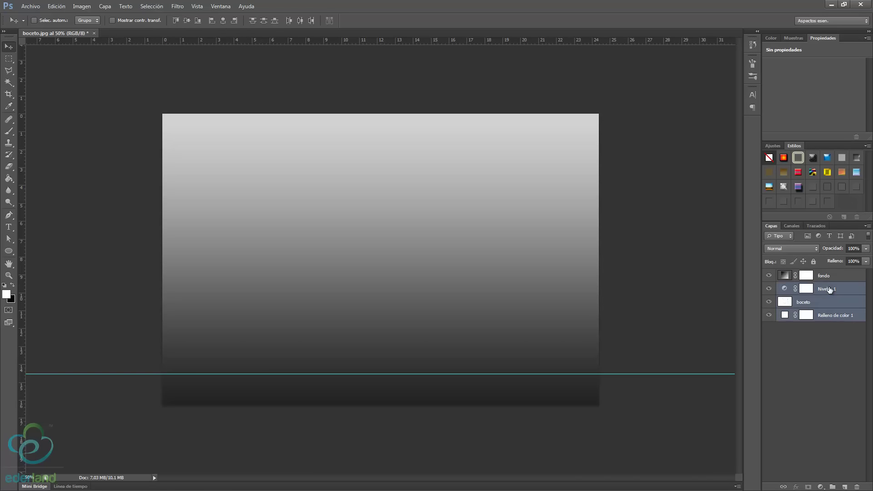
pyautogui.rightClick(829, 290)
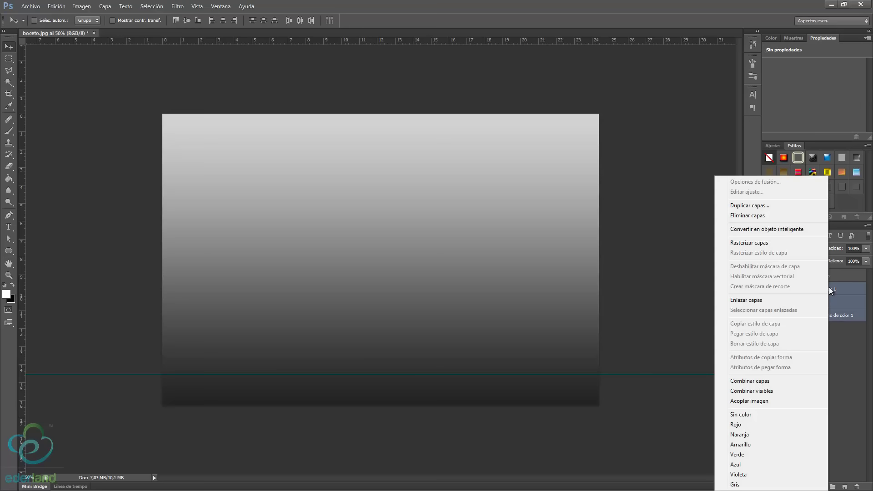
pyautogui.click(771, 381)
pyautogui.doubleClick(806, 289)
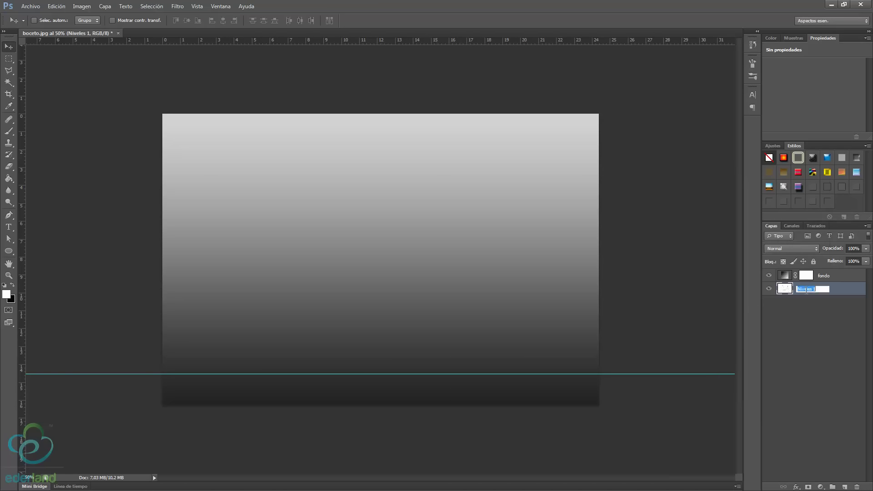
pyautogui.write('boceto')
pyautogui.press('Return')
# Step: Set the fondo layer's blend mode from Normal to Multiplicar
pyautogui.click(828, 277)
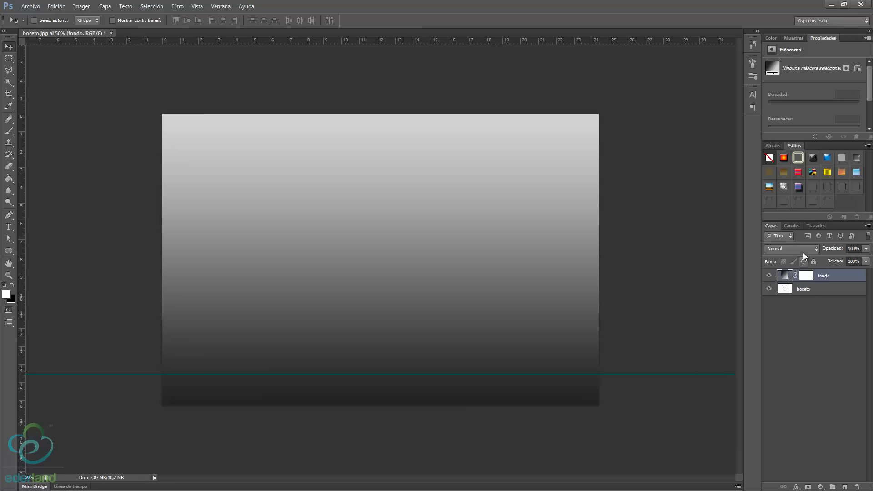
pyautogui.click(805, 249)
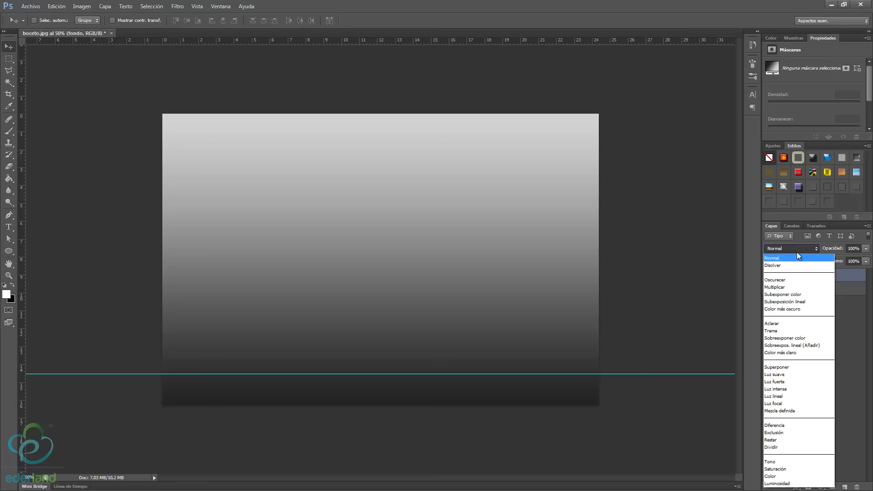
pyautogui.click(814, 287)
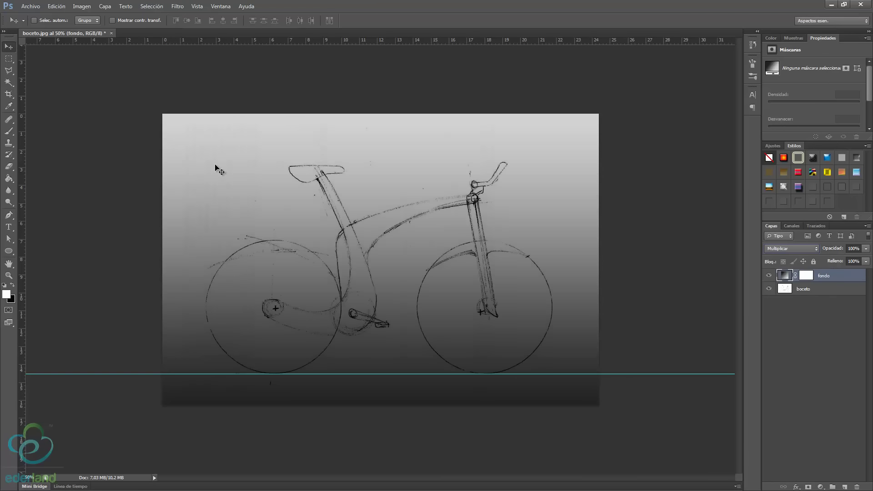